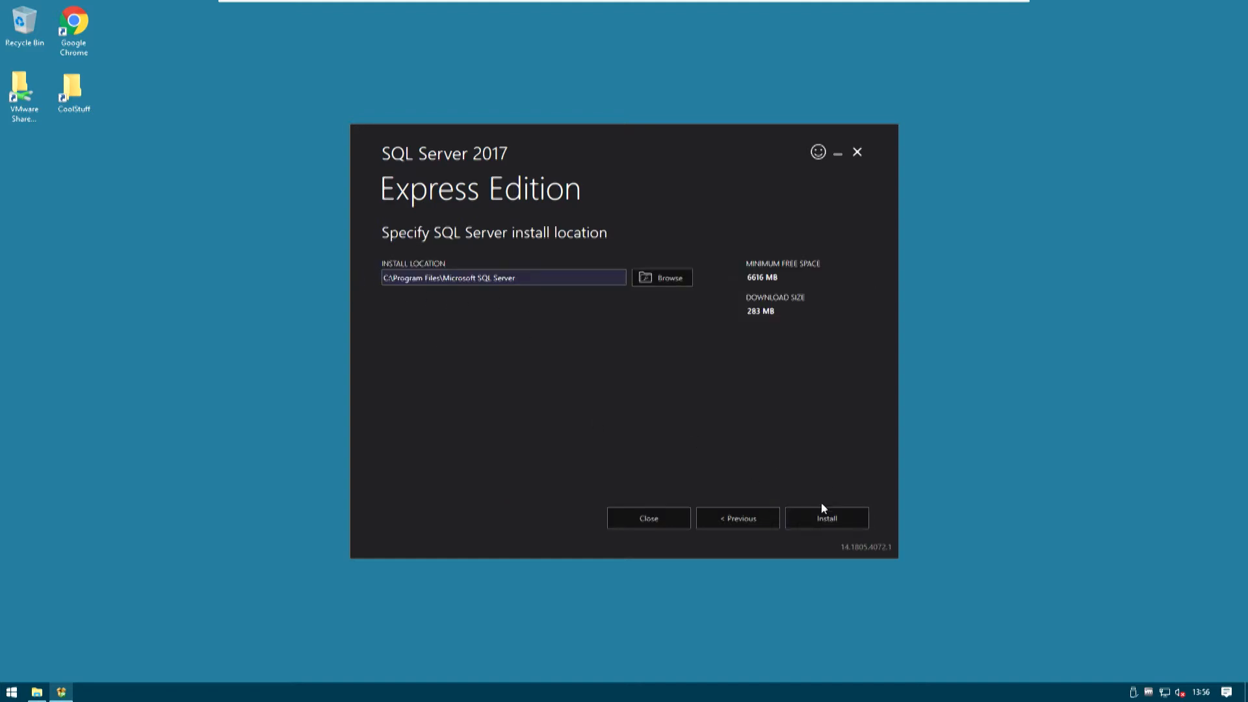
Install SQL Server 2017 Express Edition in C:\Program Files\Microsoft SQL Server and move the installer window aside
{"action": "left_click", "coordinate": [832, 522]}
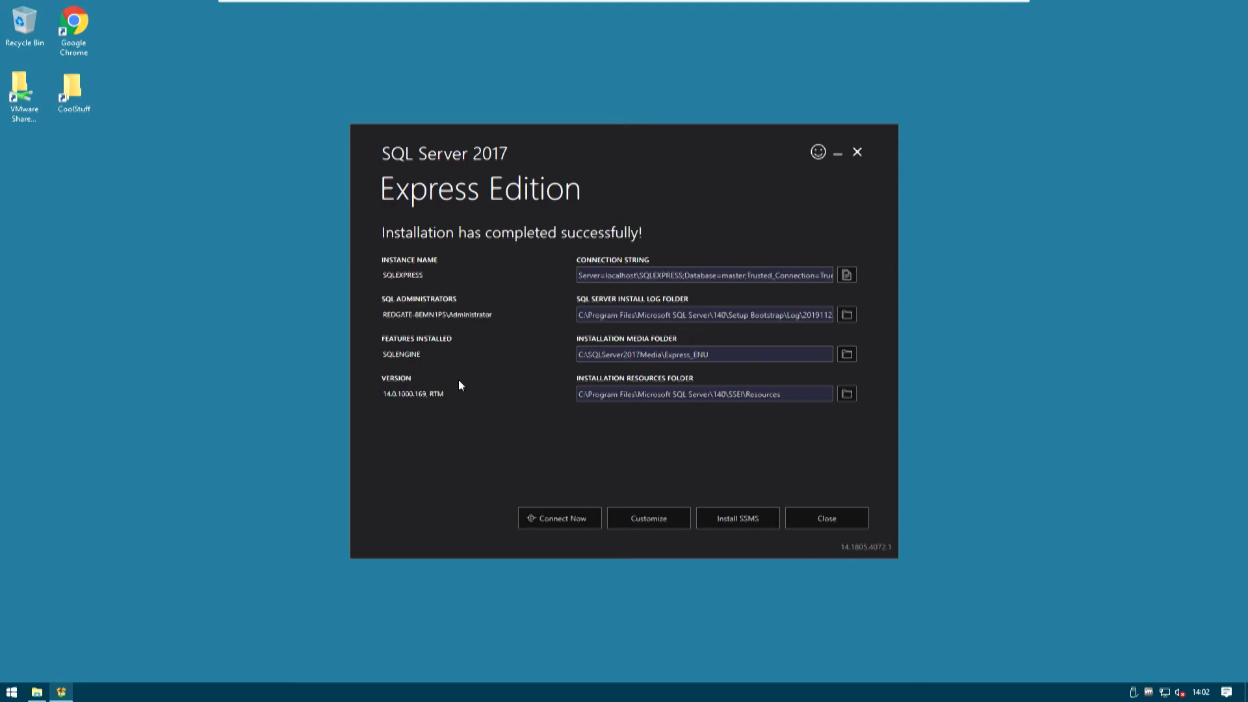
{"action": "left_click_drag", "start_coordinate": [611, 152], "coordinate": [909, 64]}
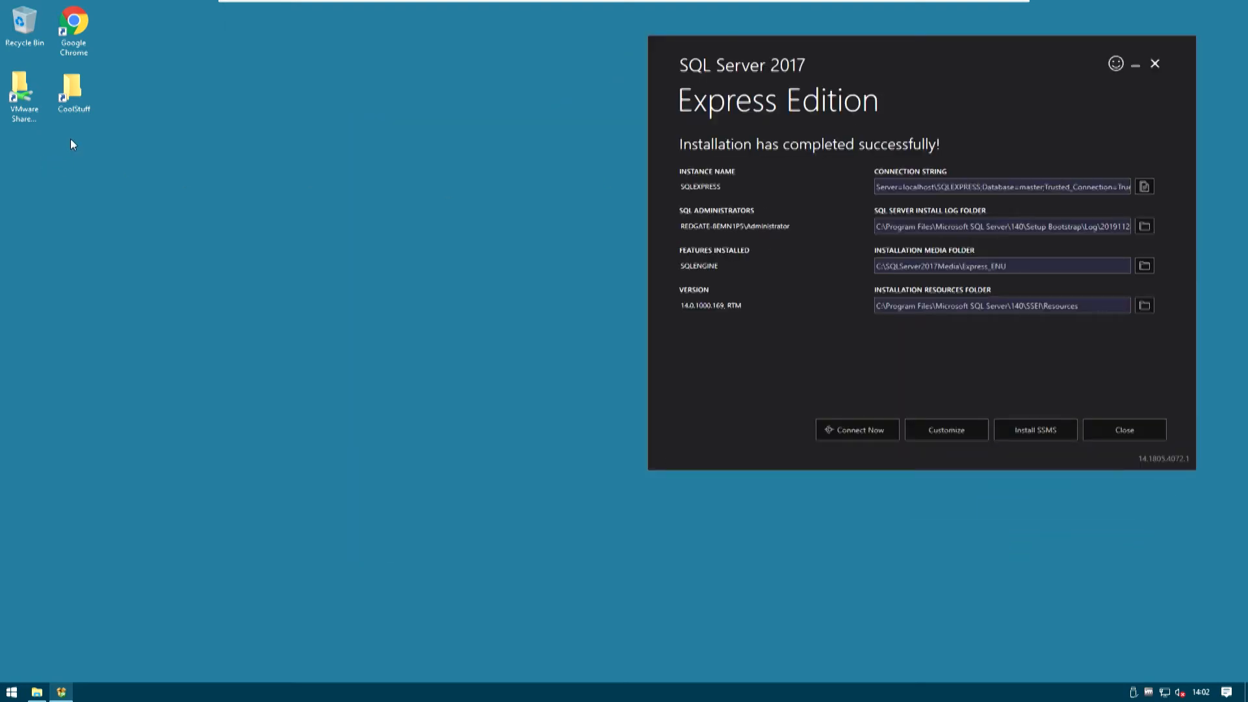
Install SQL Server Management Studio 18.3.1 from SSMS-Setup-ENU in the CoolStuff folder and restart the computer to complete setup
{"action": "double_click", "coordinate": [74, 91]}
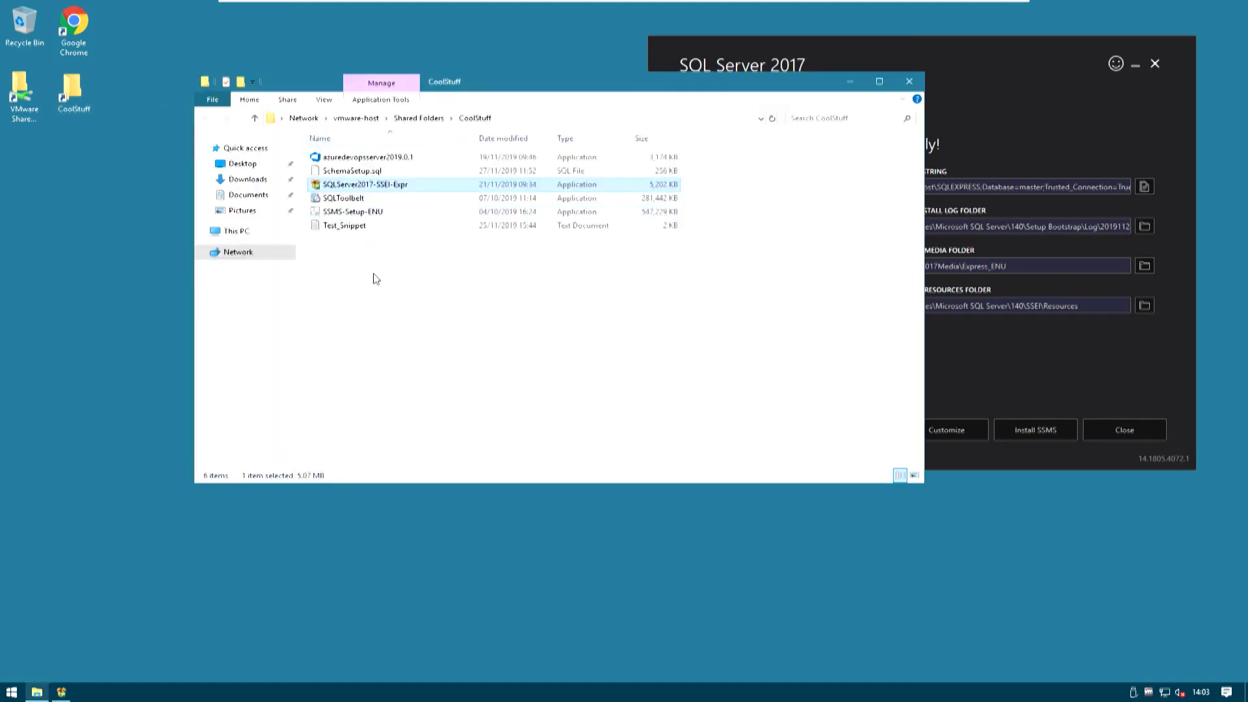
{"action": "double_click", "coordinate": [352, 214]}
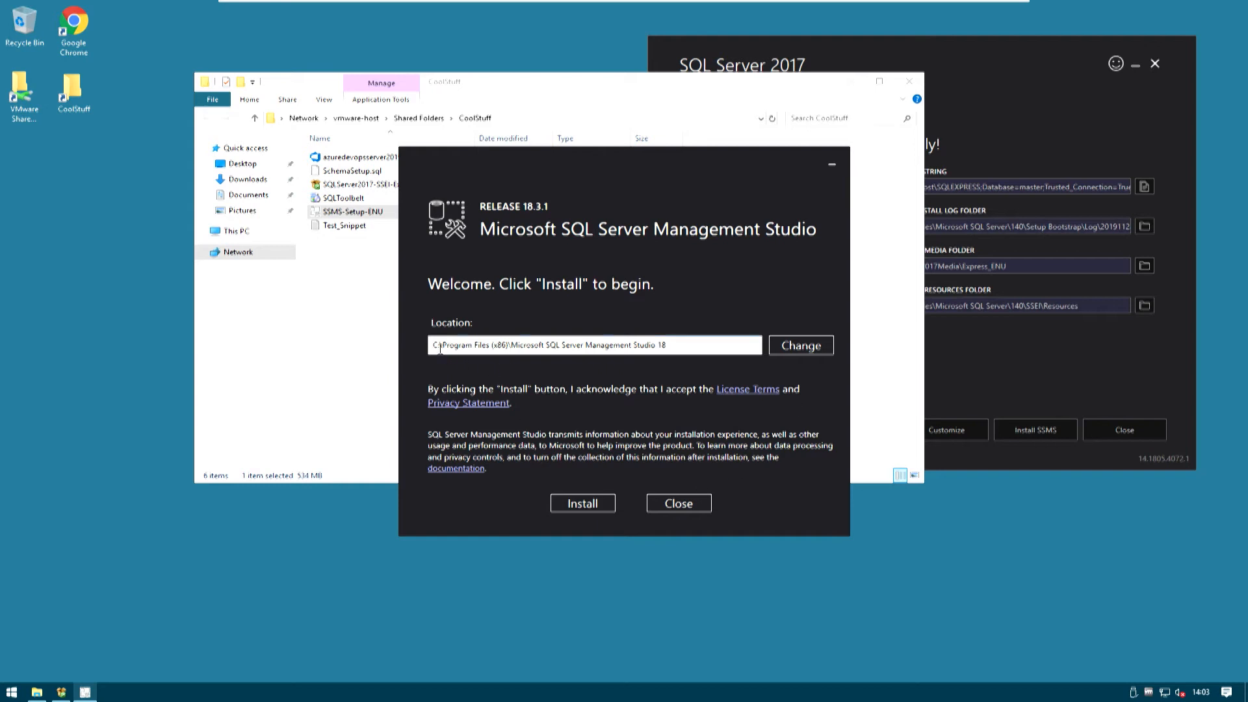
{"action": "left_click", "coordinate": [584, 505]}
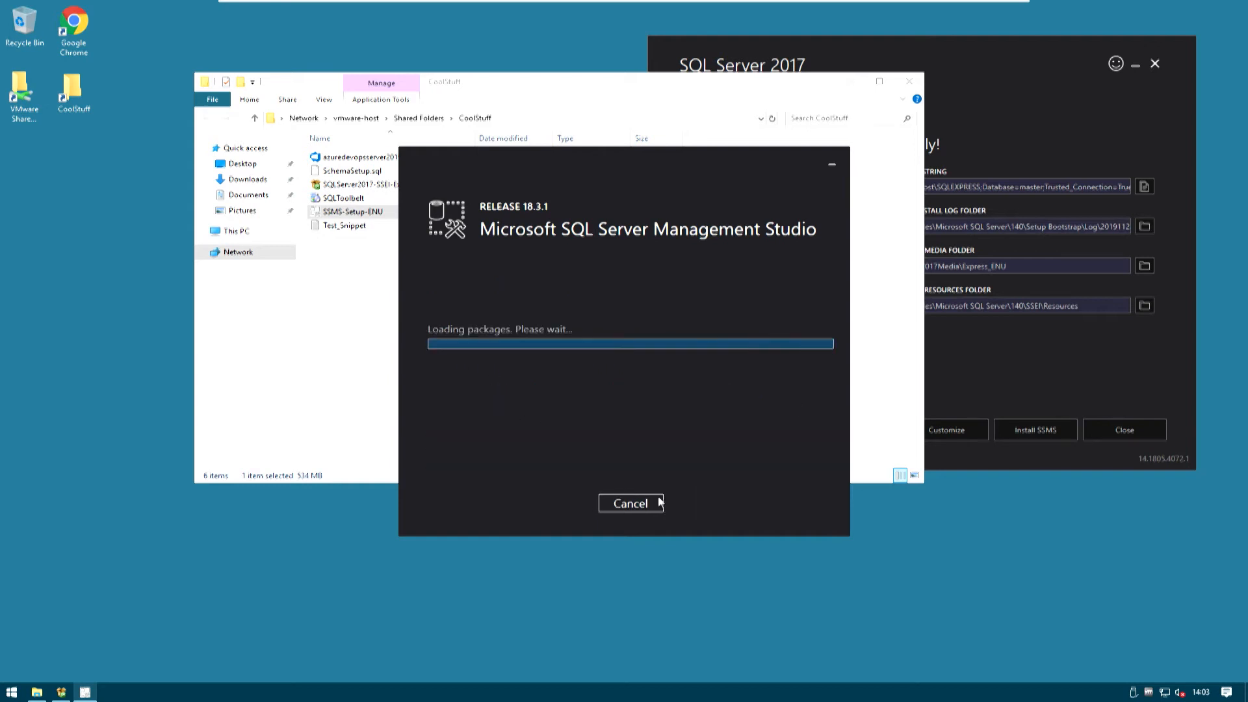
{"action": "left_click", "coordinate": [850, 85]}
{"action": "left_click_drag", "start_coordinate": [659, 162], "coordinate": [447, 155]}
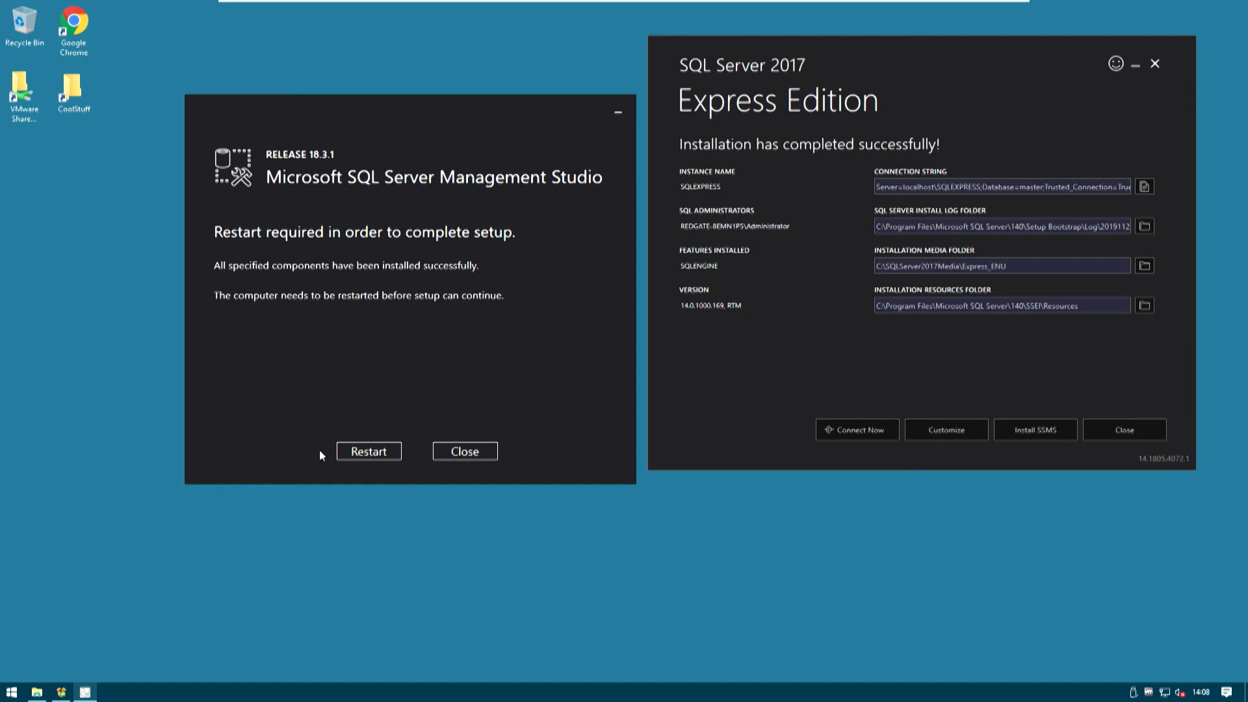
{"action": "left_click", "coordinate": [367, 452]}
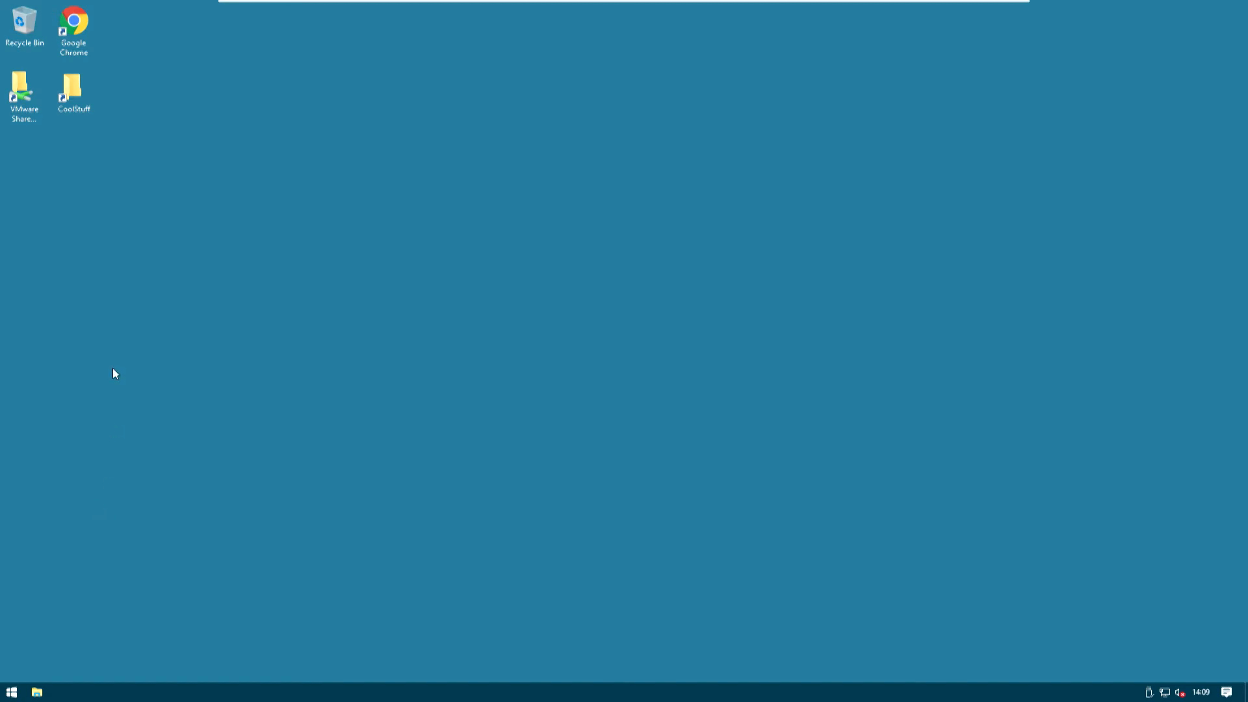
Search for ssms and launch Microsoft SQL Server Management Studio 18
{"action": "left_click", "coordinate": [5, 689]}
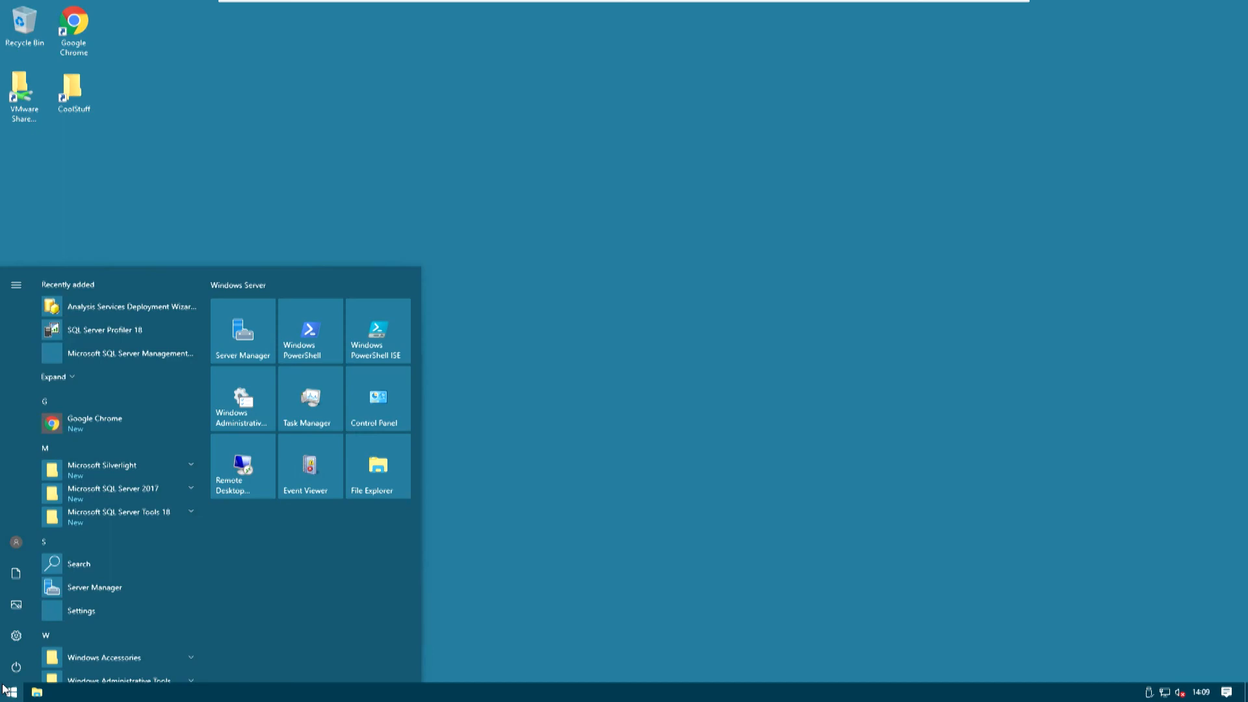
{"action": "type", "text": "ssms"}
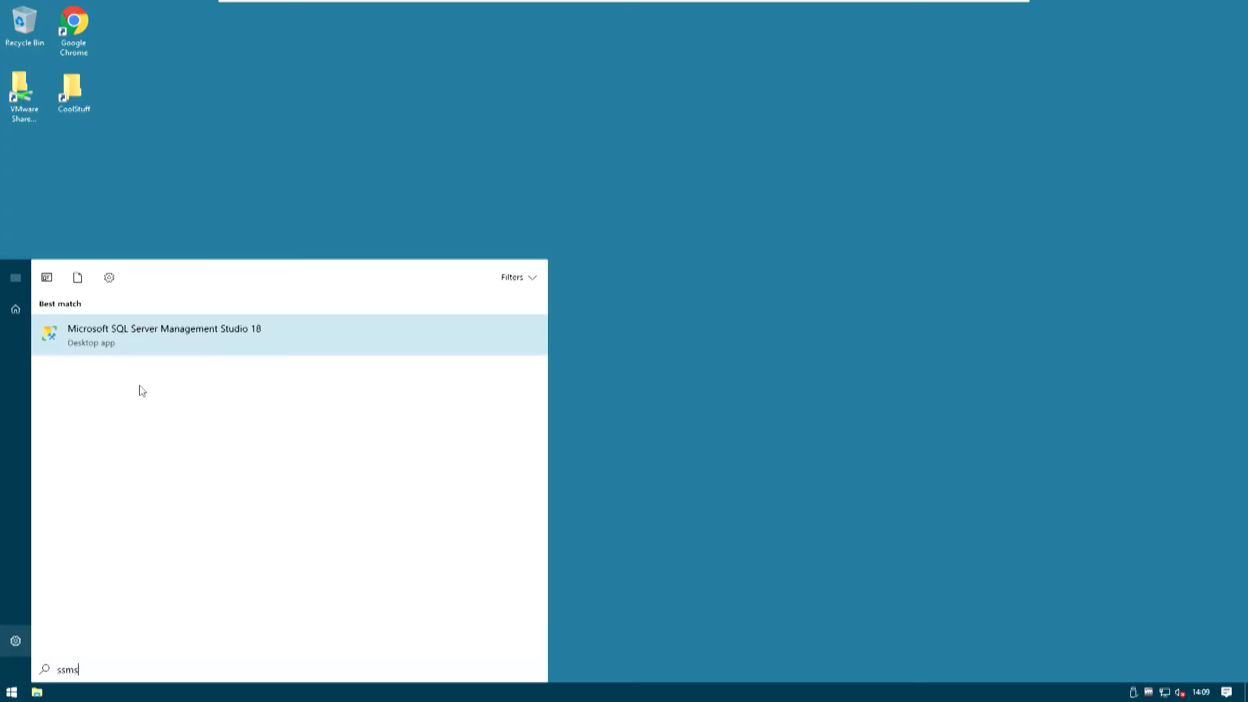
{"action": "left_click", "coordinate": [137, 331]}
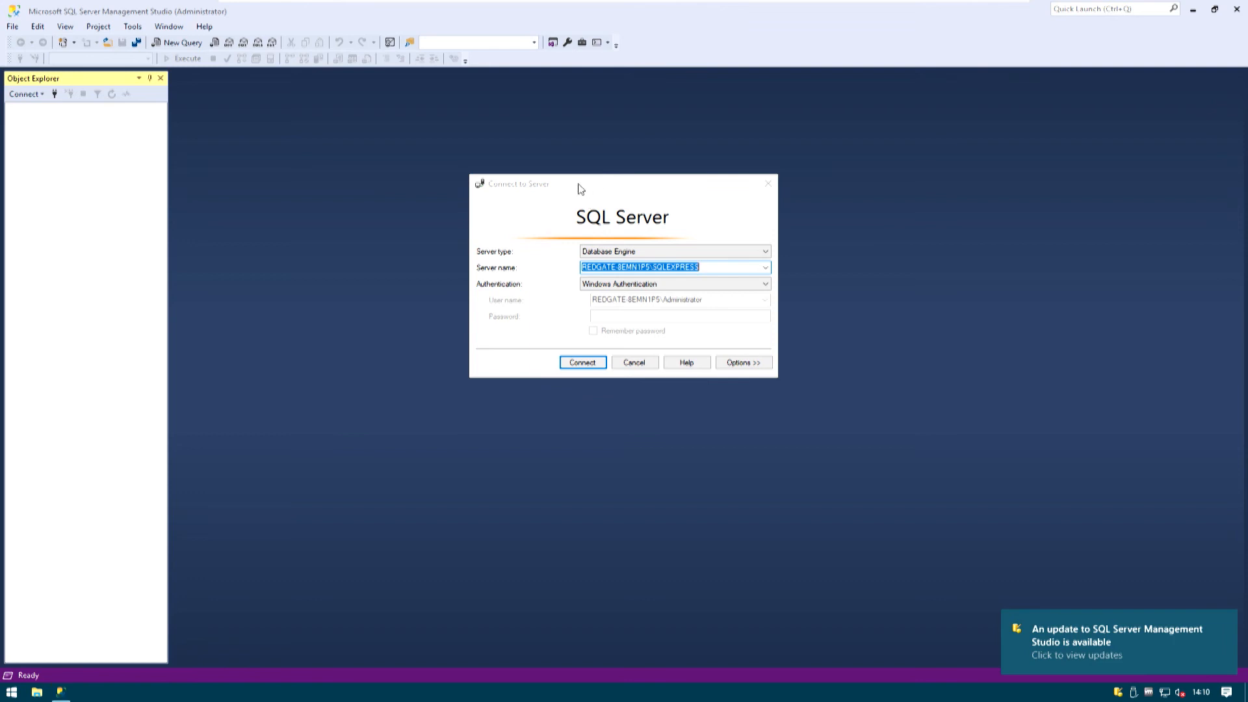
Connect to the local SQLEXPRESS database engine with Windows Authentication and expand its system databases
{"action": "left_click_drag", "start_coordinate": [579, 185], "coordinate": [506, 176]}
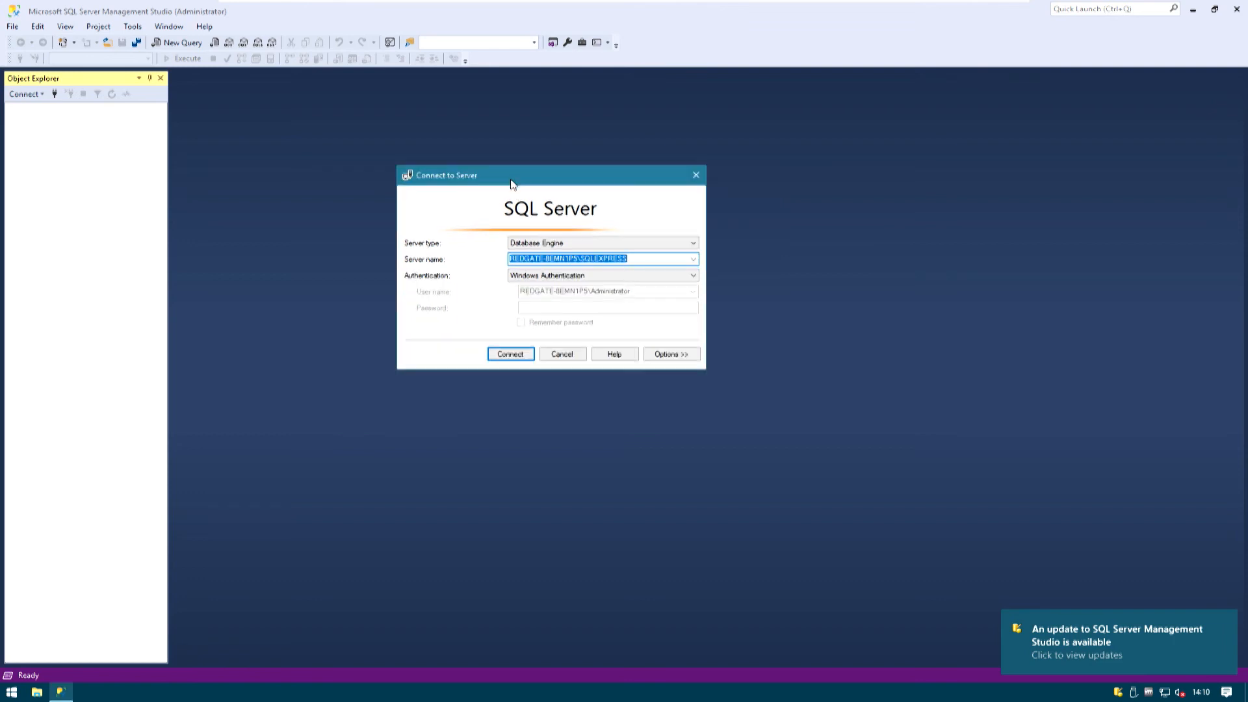
{"action": "left_click", "coordinate": [511, 355]}
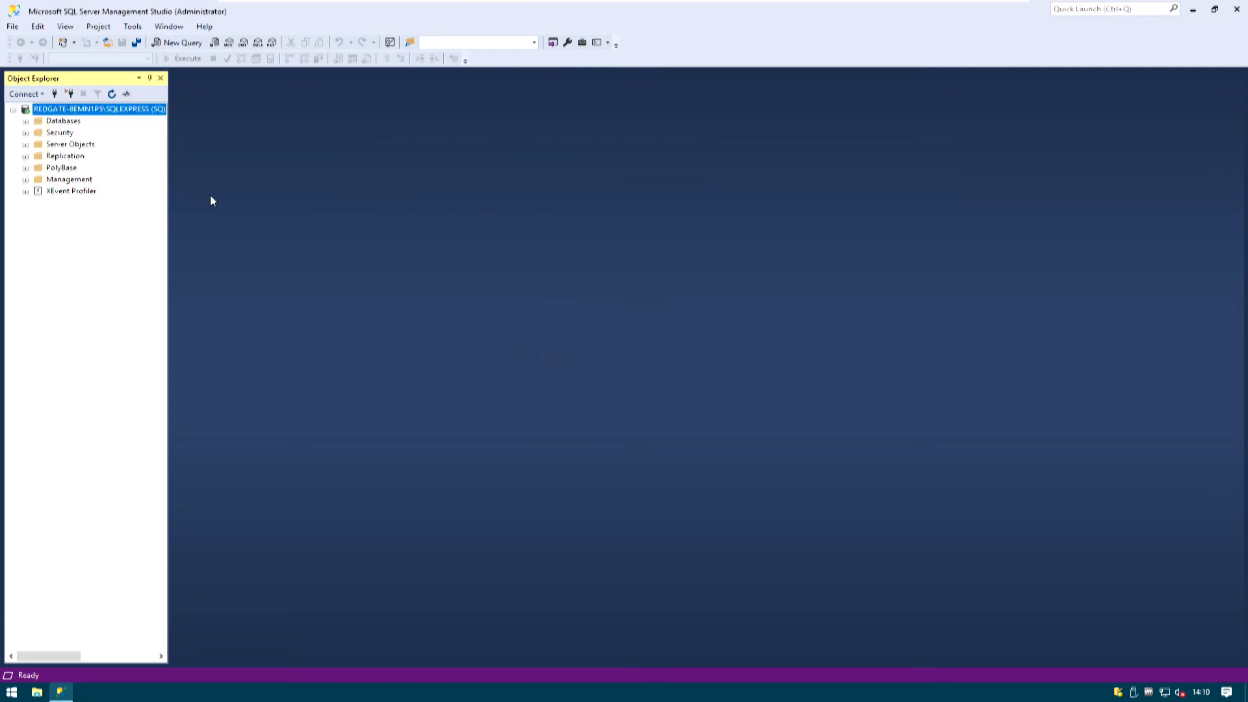
{"action": "left_click", "coordinate": [26, 121]}
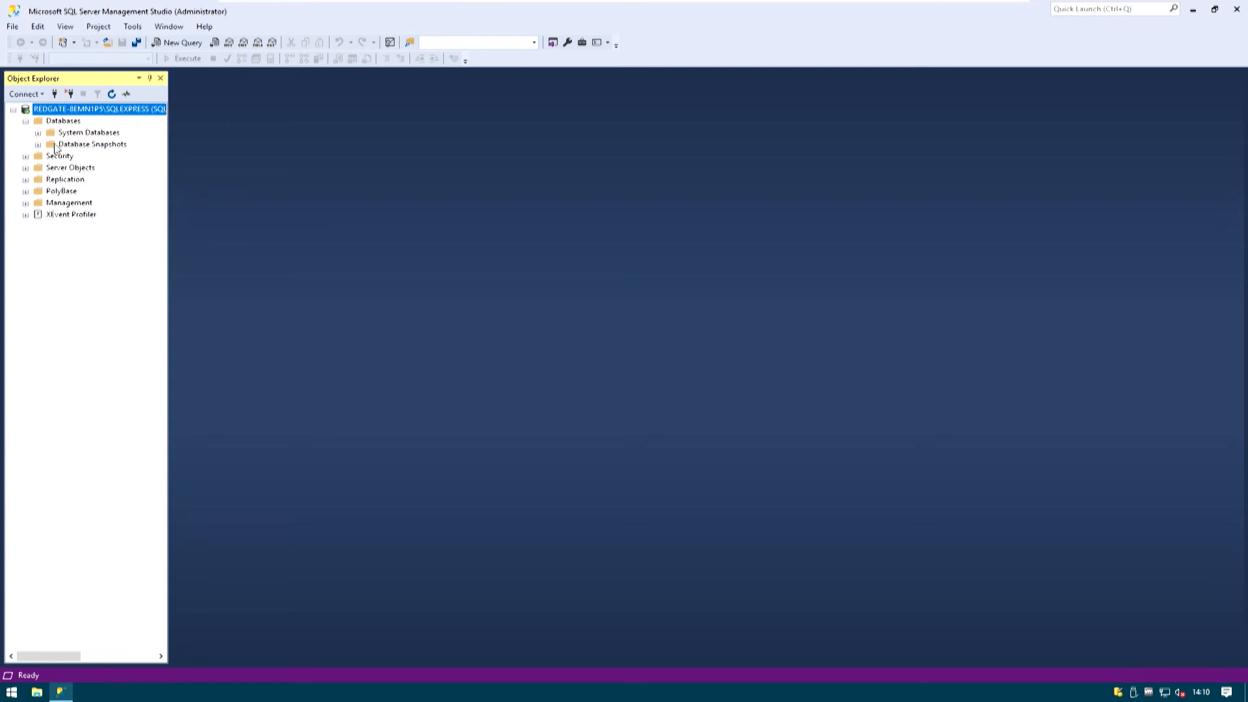
{"action": "left_click", "coordinate": [38, 133]}
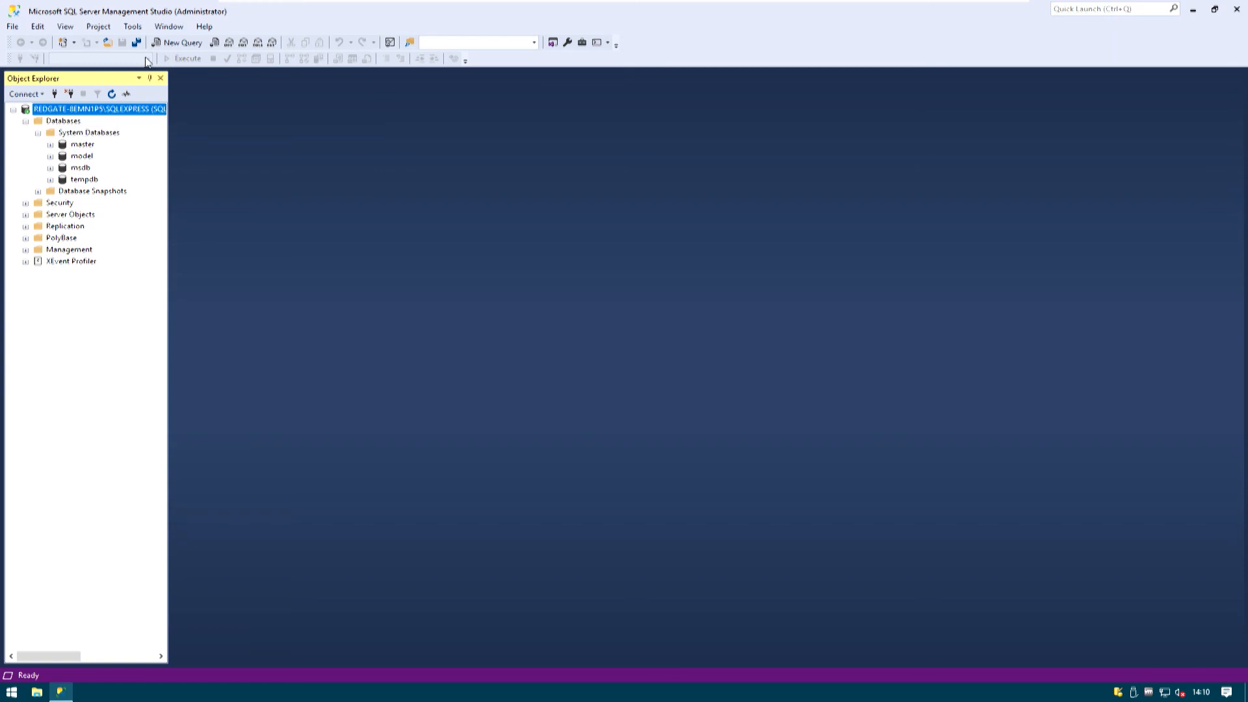
Open the SchemaSetup script from the CoolStuff folder on the desktop, using SSMS as the app
{"action": "left_click", "coordinate": [38, 693]}
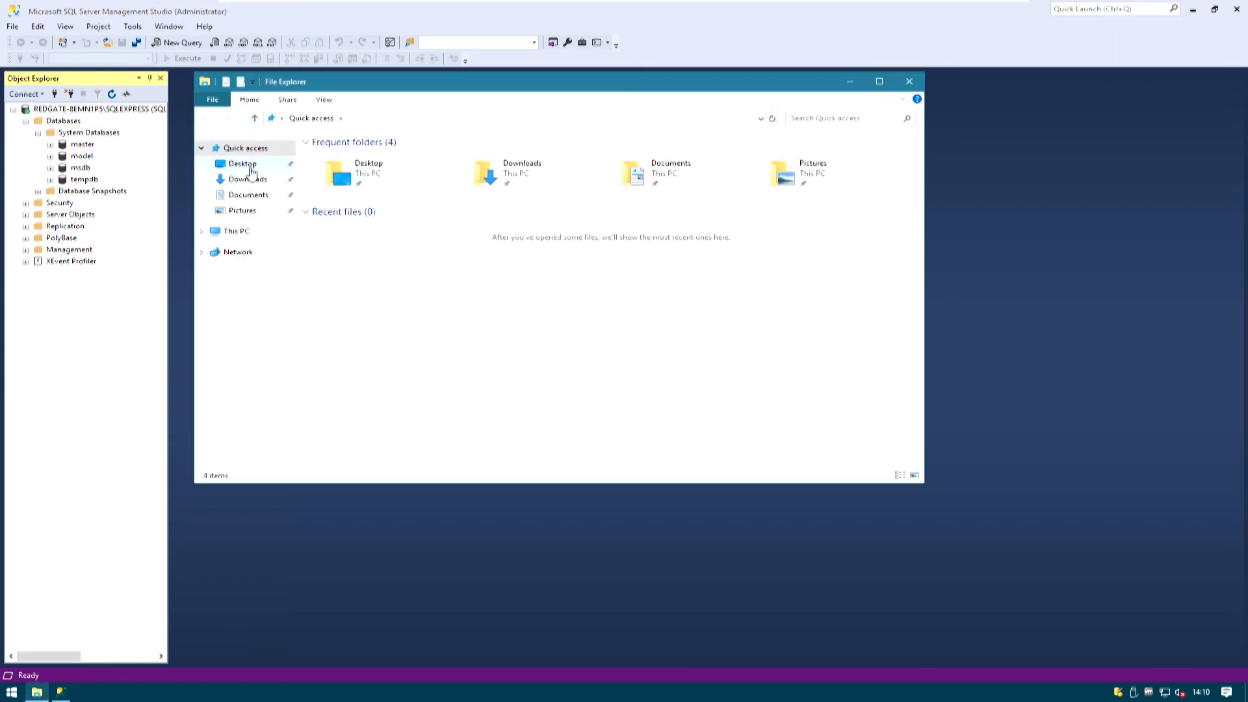
{"action": "left_click", "coordinate": [240, 163]}
{"action": "double_click", "coordinate": [376, 157]}
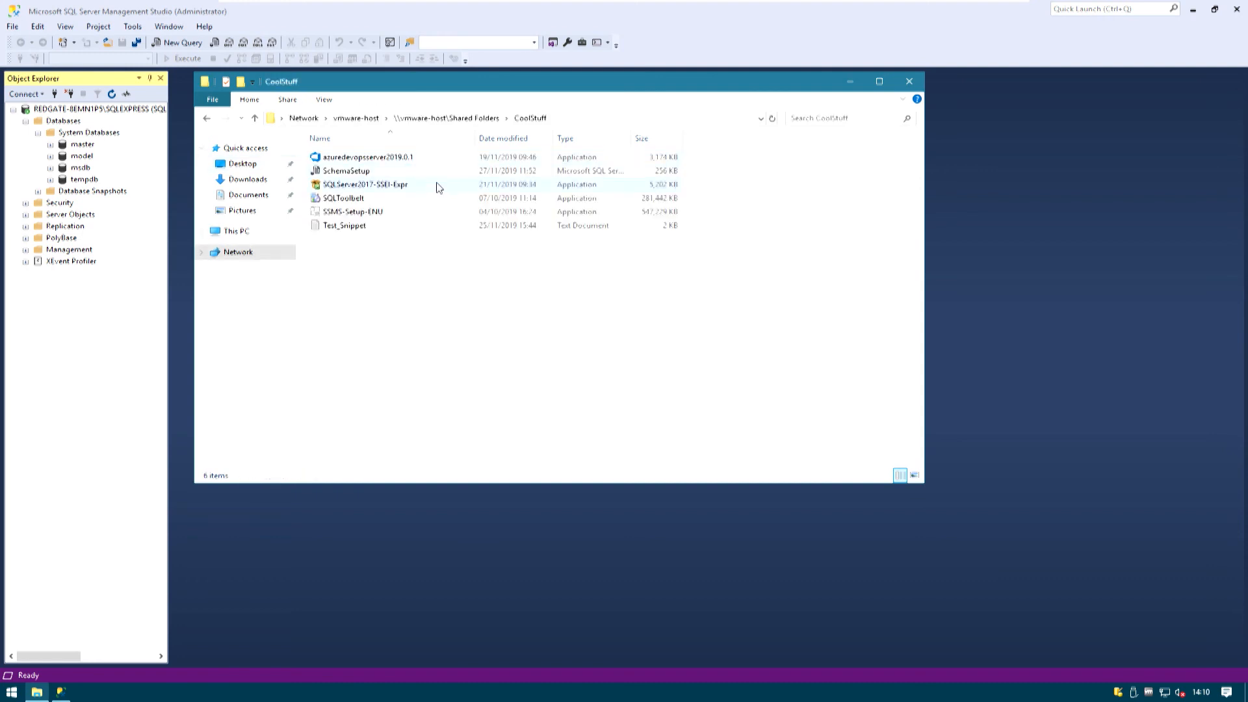
{"action": "left_click", "coordinate": [352, 173]}
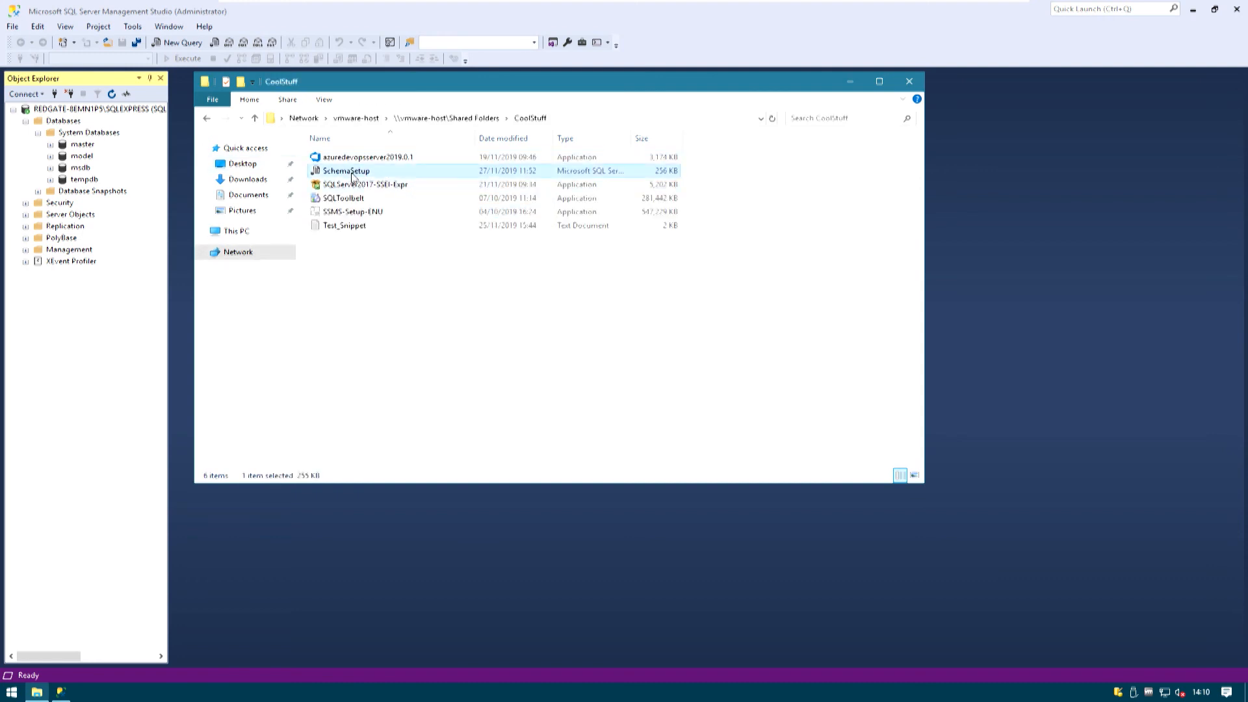
{"action": "double_click", "coordinate": [351, 175]}
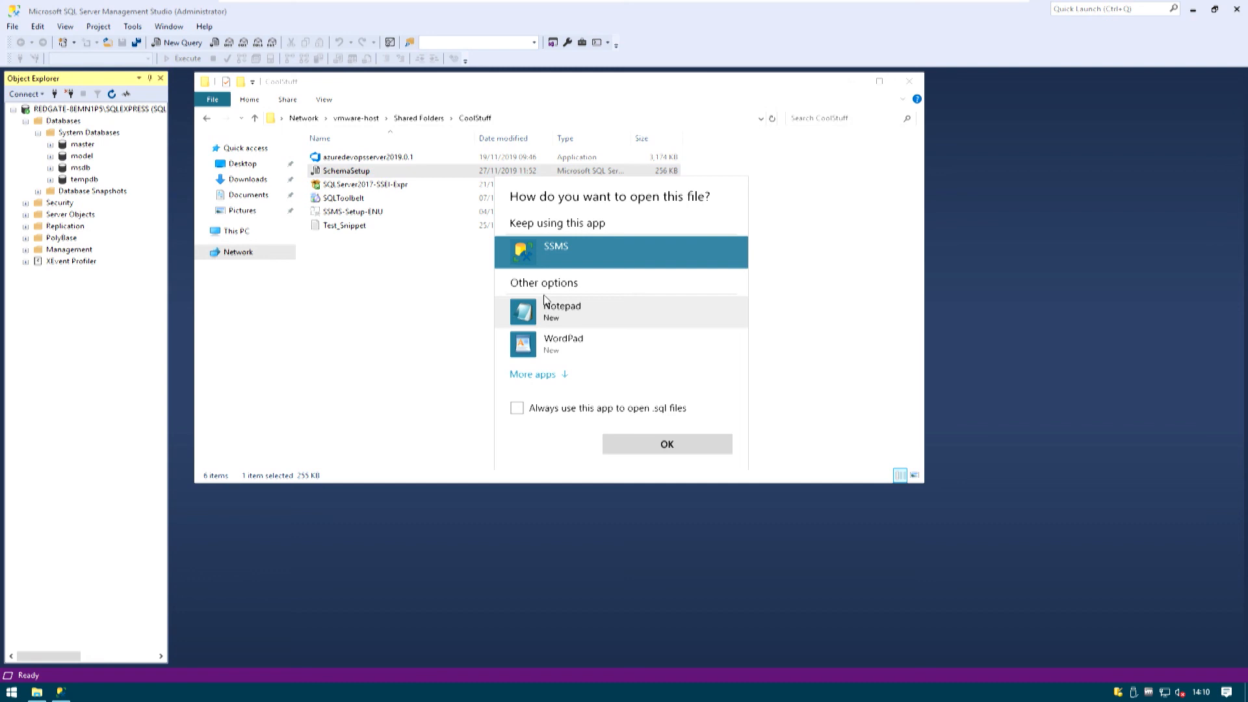
{"action": "left_click", "coordinate": [648, 450]}
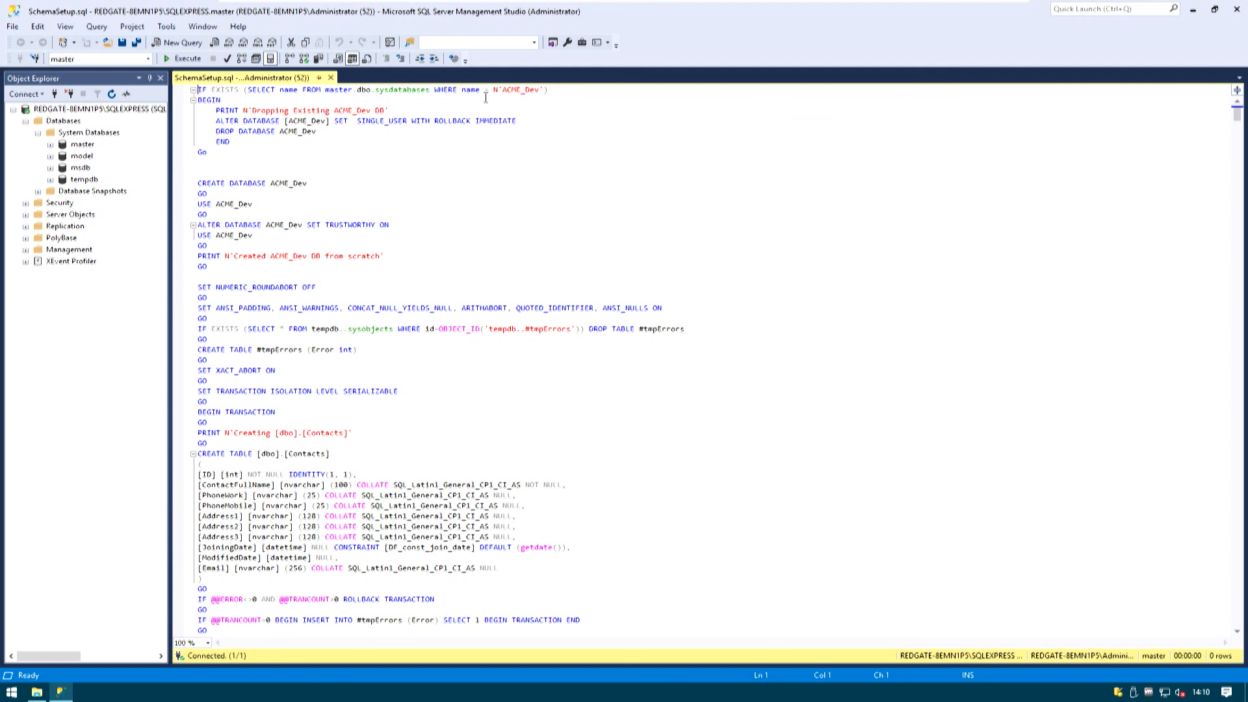
Execute the SchemaSetup script to create the ACME_Dev database and refresh the server's Databases list
{"action": "left_click", "coordinate": [187, 60]}
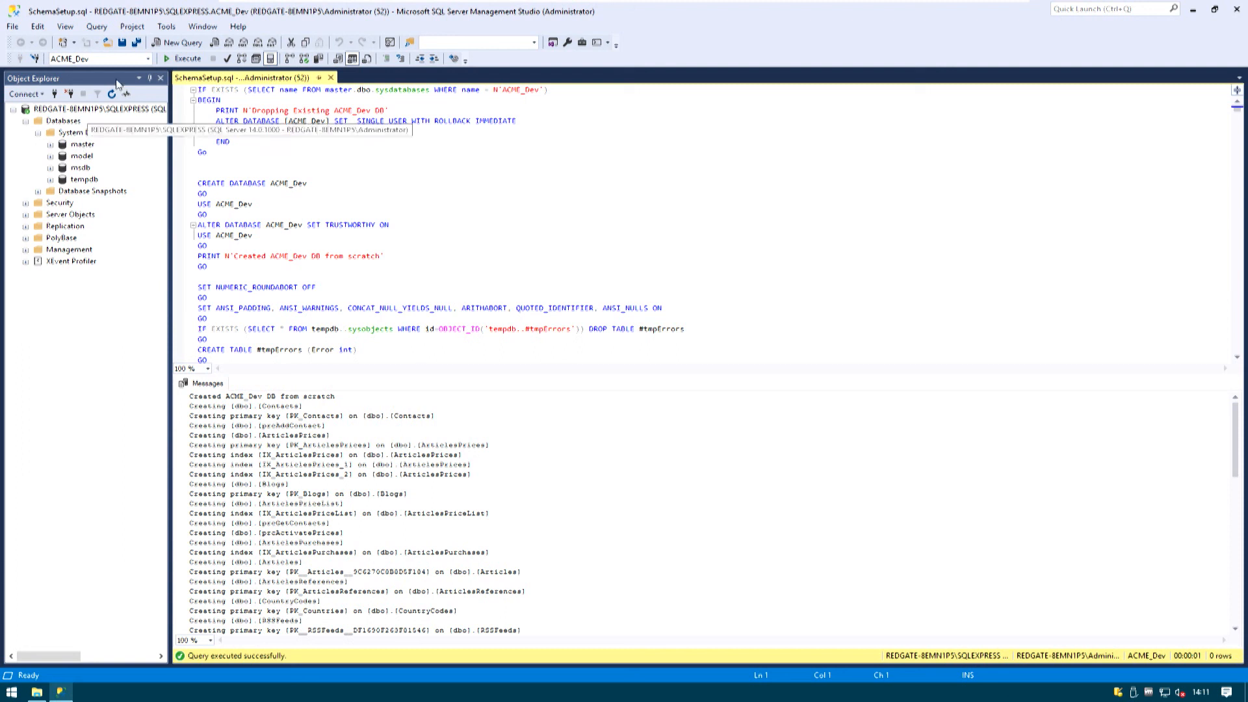
{"action": "right_click", "coordinate": [44, 125]}
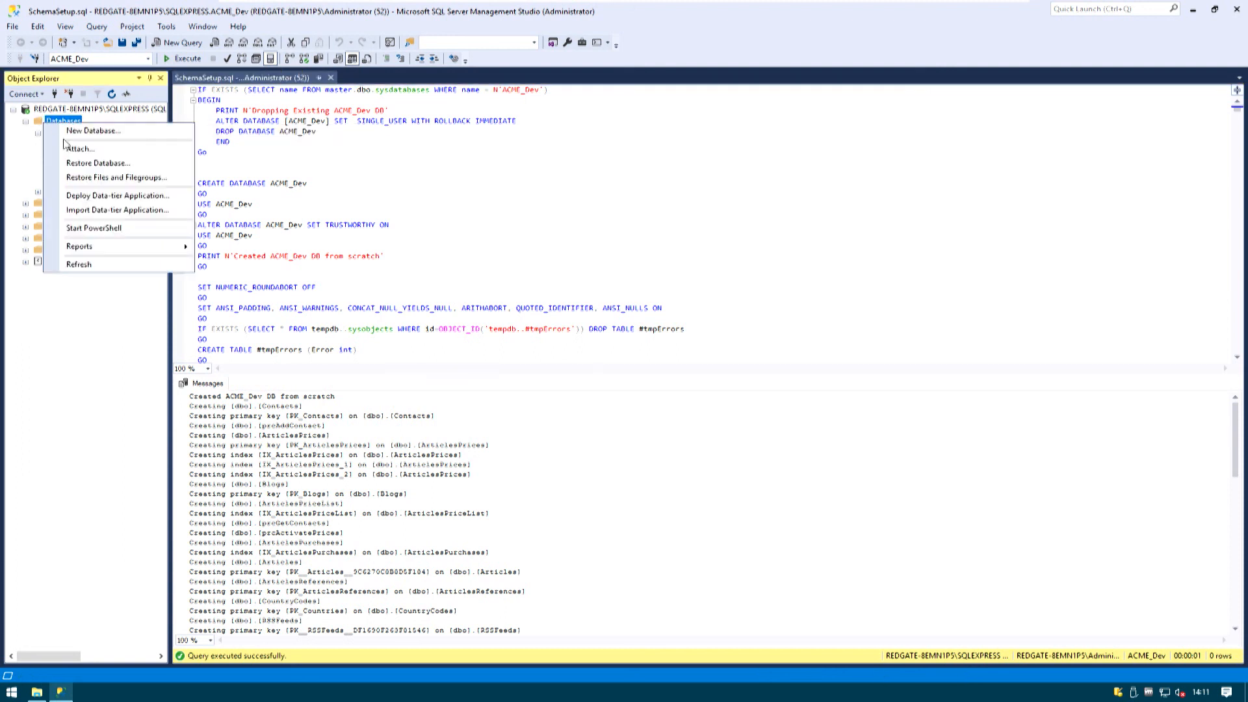
{"action": "left_click", "coordinate": [101, 265]}
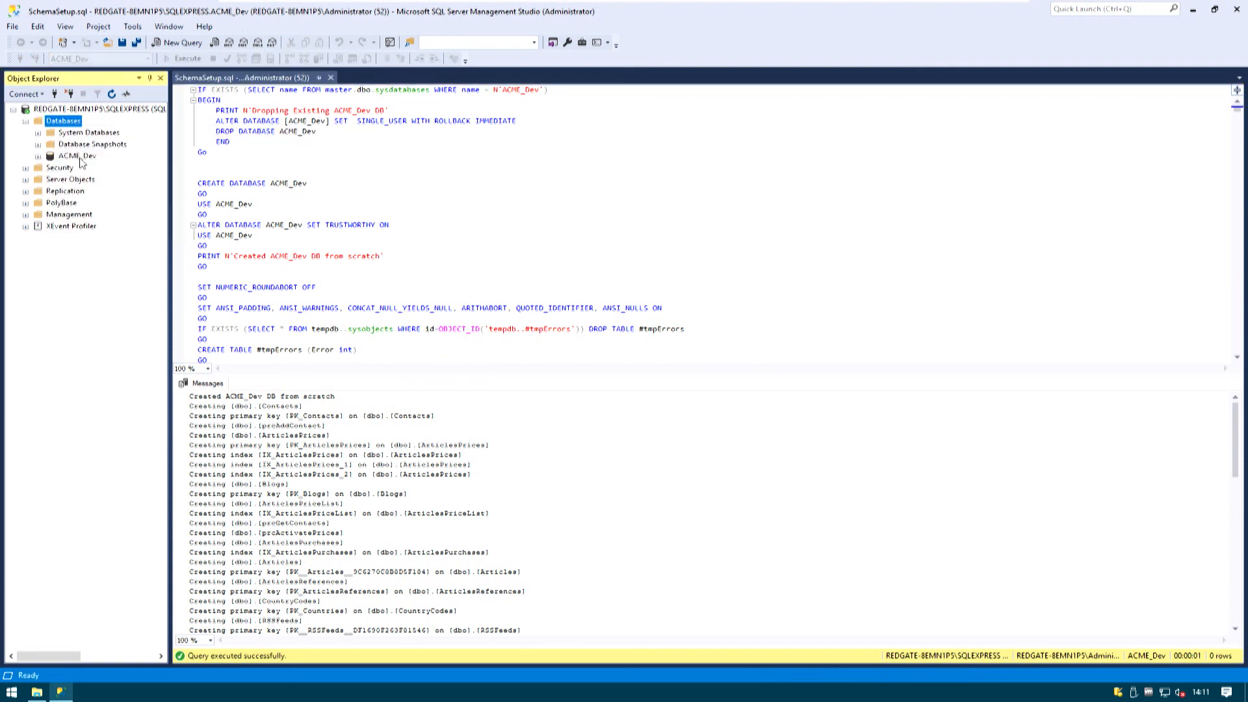
Expand the tables of the ACME_Dev database and select the top 1000 rows of dbo.CountryCodes
{"action": "left_click", "coordinate": [80, 158]}
{"action": "double_click", "coordinate": [73, 158]}
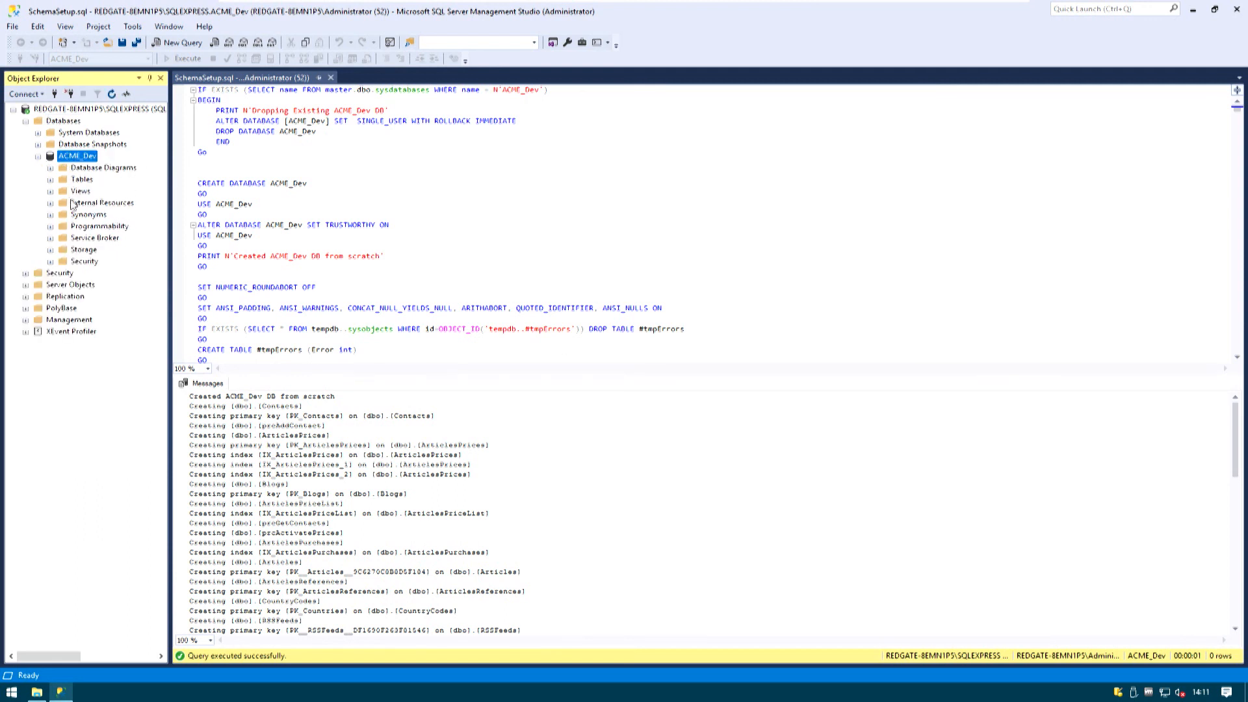
{"action": "double_click", "coordinate": [103, 182]}
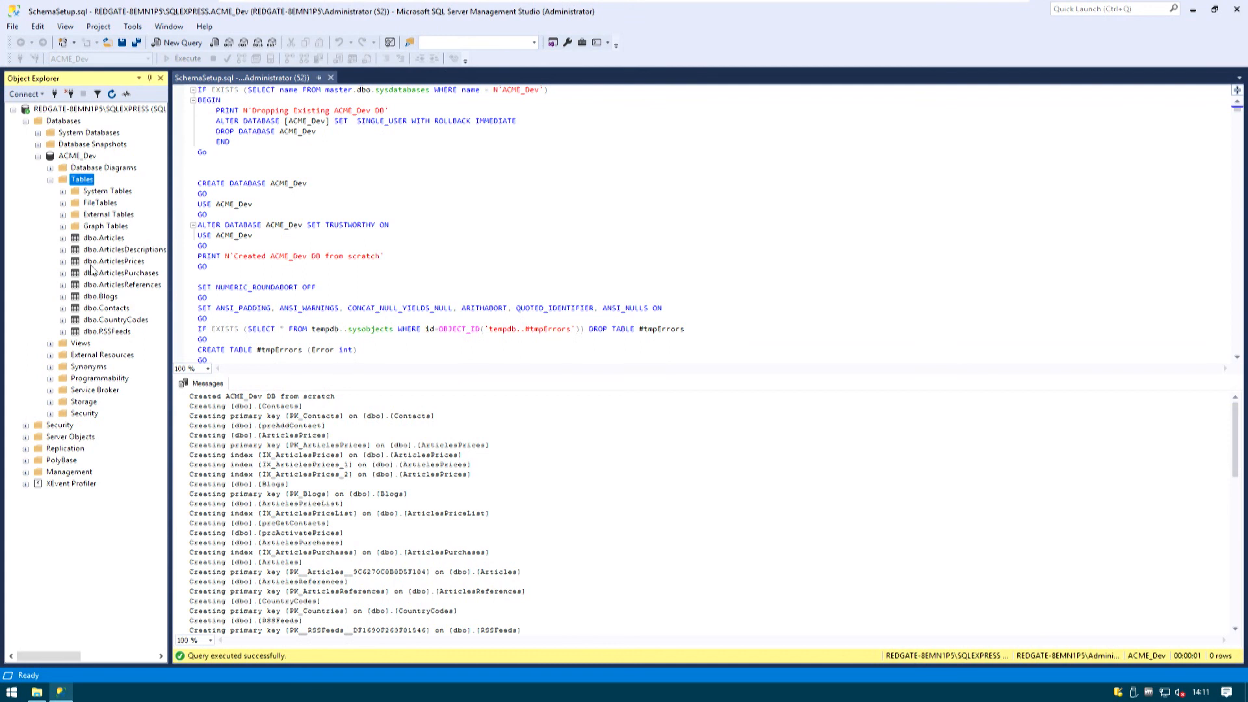
{"action": "left_click", "coordinate": [117, 320]}
{"action": "right_click", "coordinate": [118, 322]}
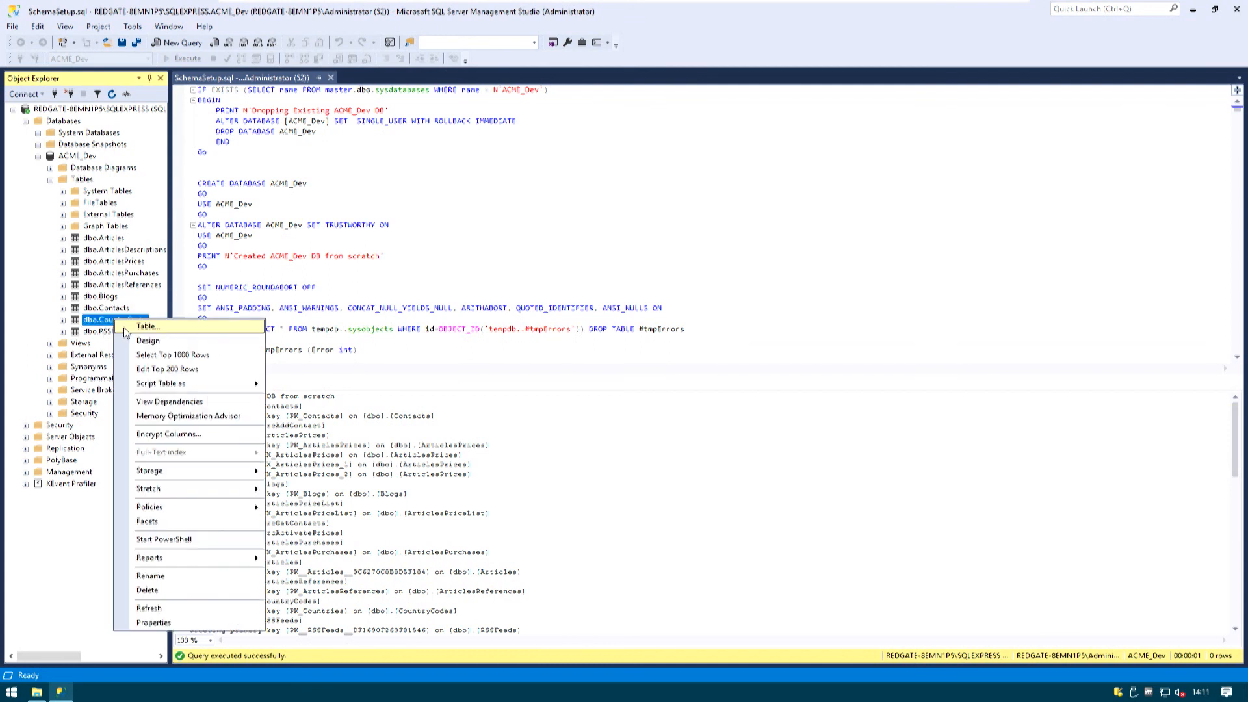
{"action": "left_click", "coordinate": [181, 357]}
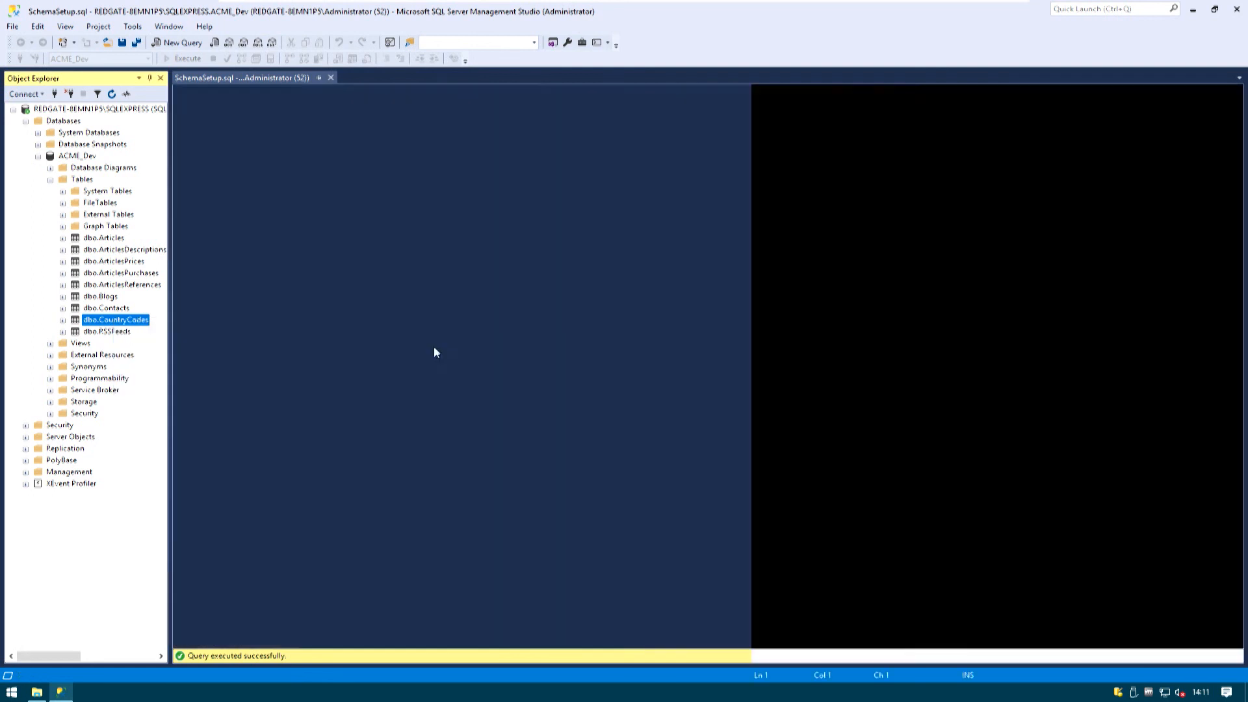